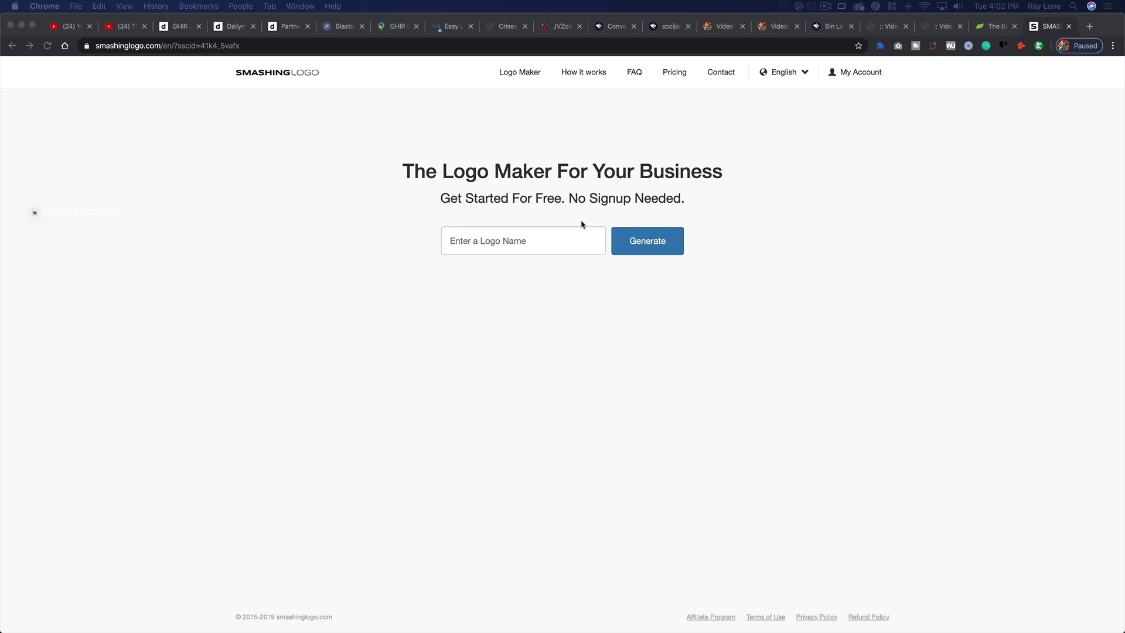
Enter 'Electrodyne' as the logo name and generate the first set of designs.
left_click(543, 233)
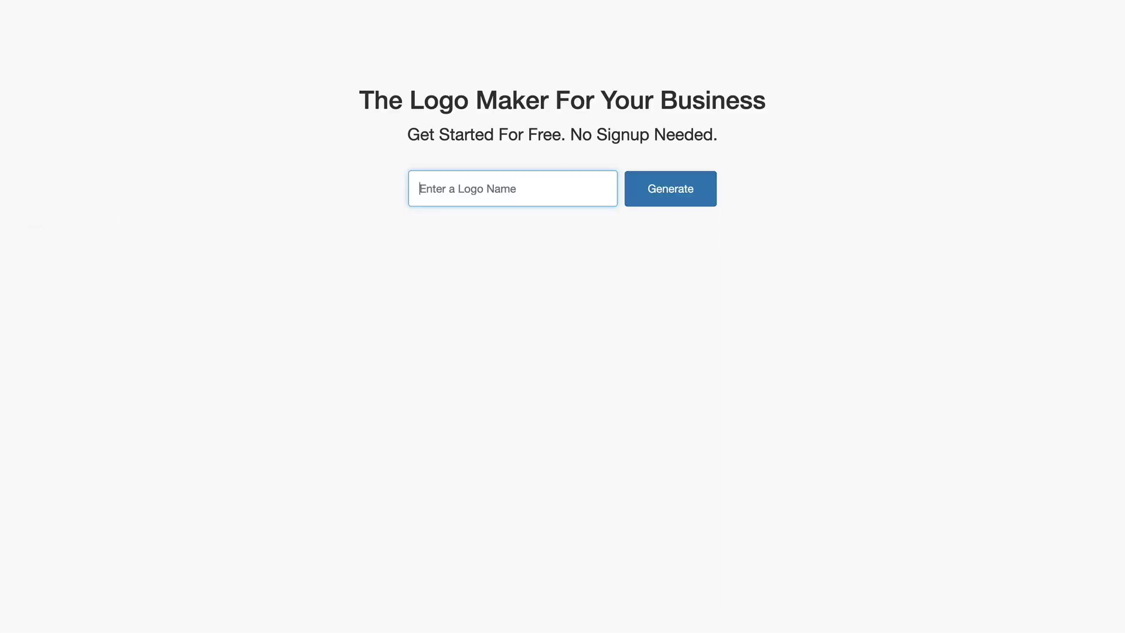
type("Electrodyne")
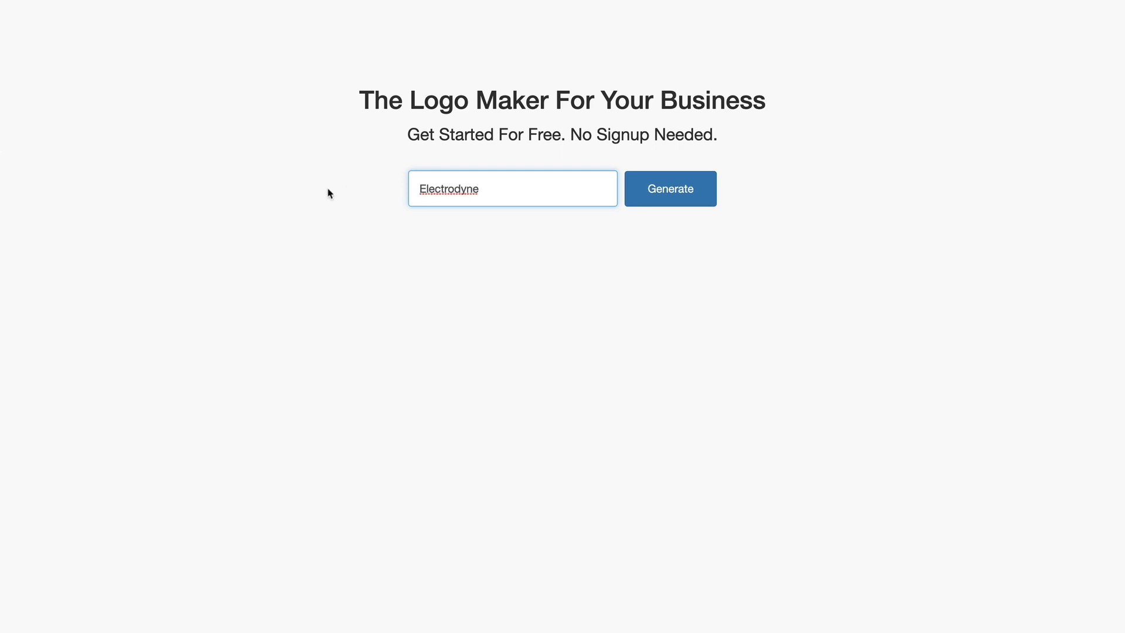
left_click(662, 198)
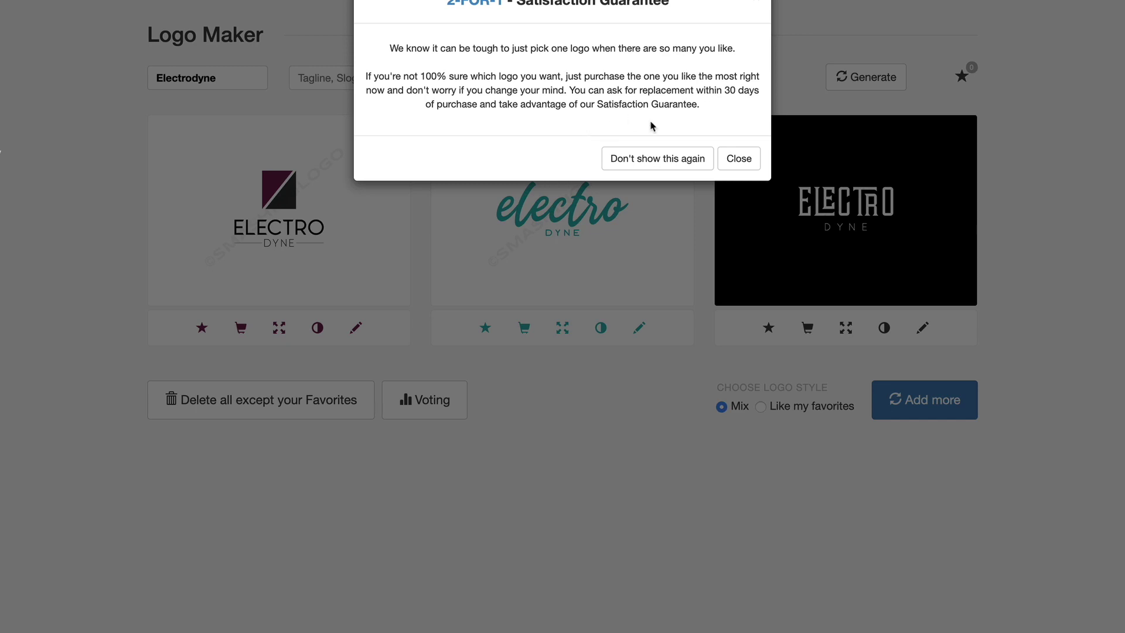
Close the 2-for-1 guarantee notice and load five more rows of Electrodyne designs.
left_click(728, 157)
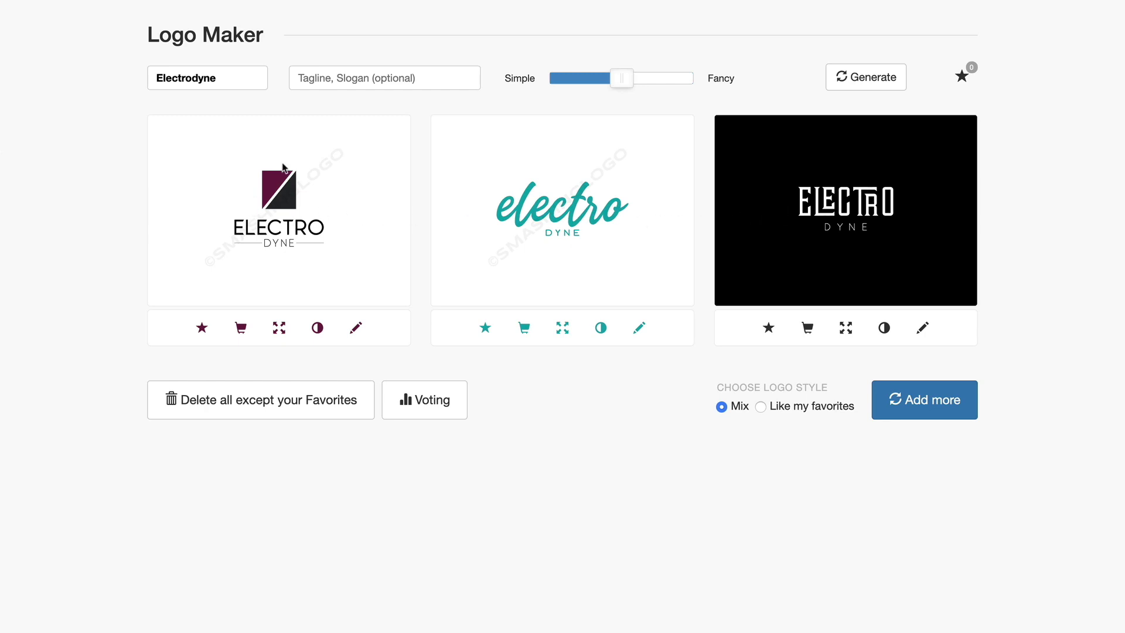
left_click(920, 400)
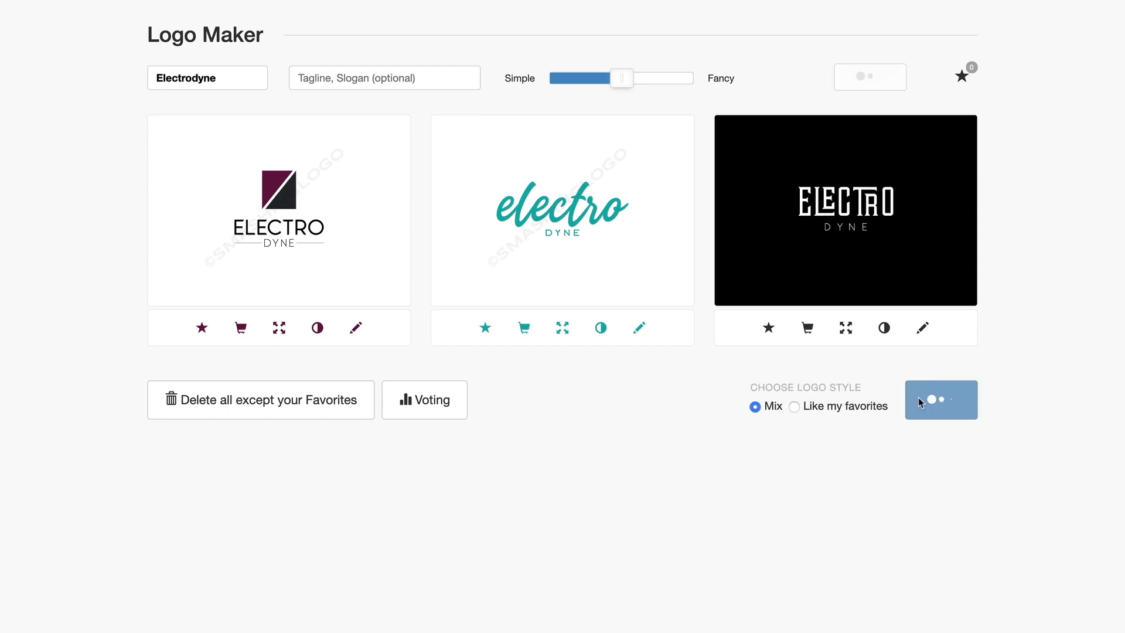
scroll(921, 400, "down", 1)
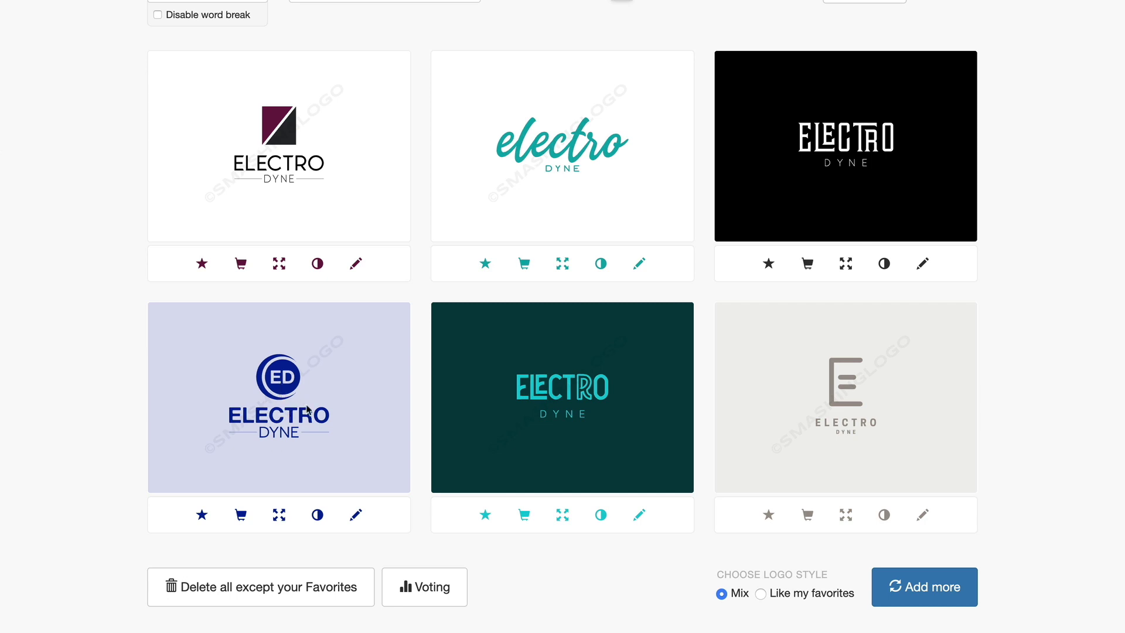
left_click(938, 586)
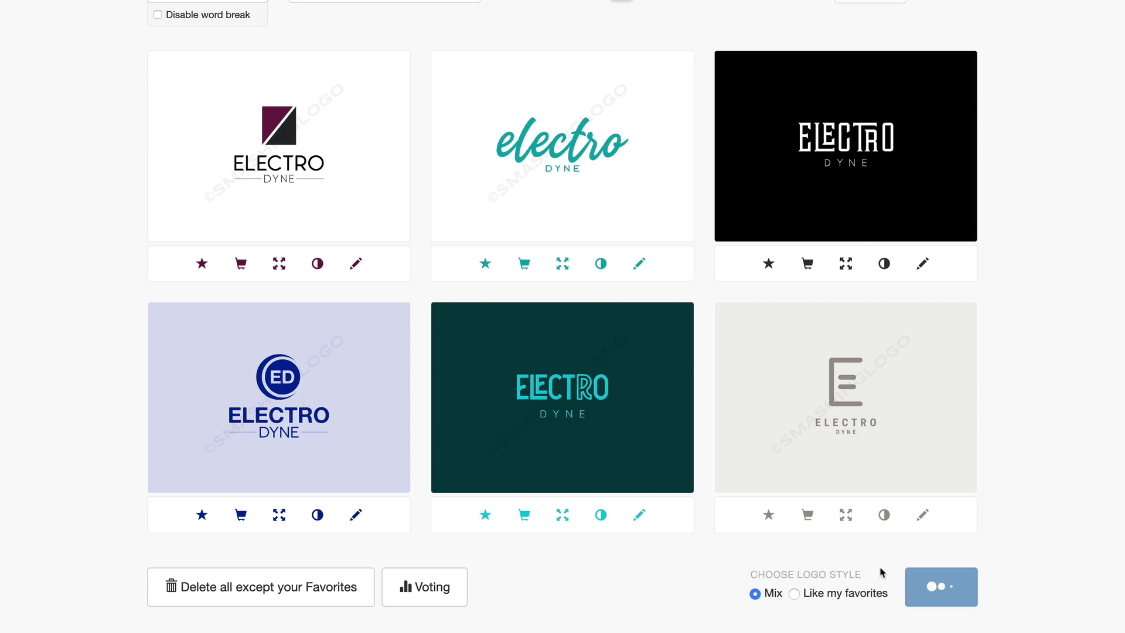
scroll(790, 498, "down", 2)
scroll(791, 498, "down", 3)
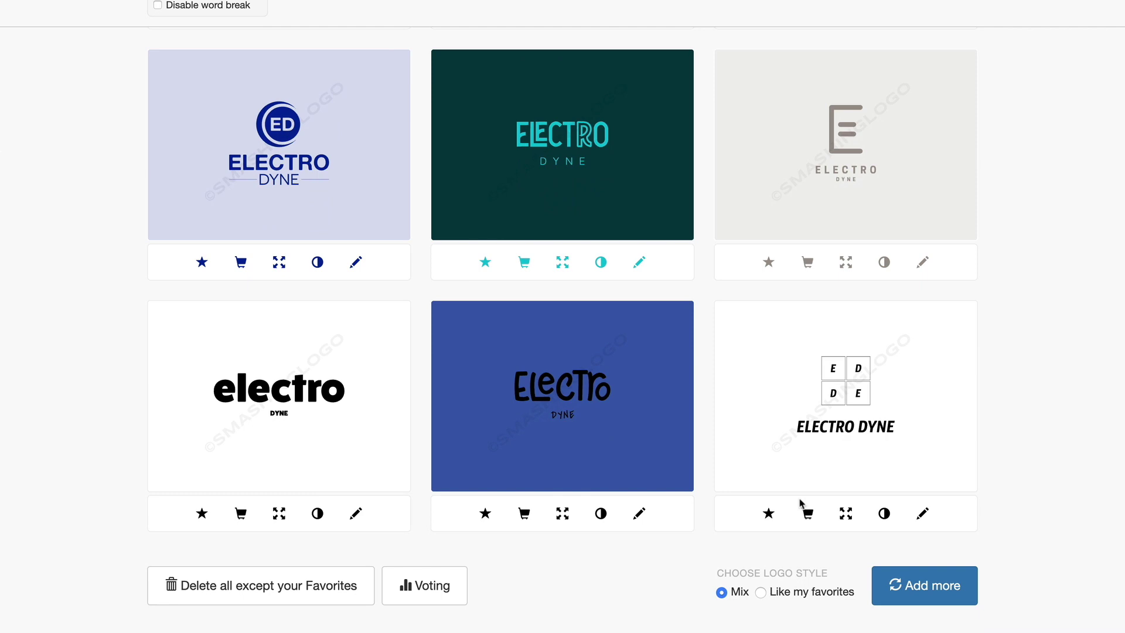
left_click(922, 587)
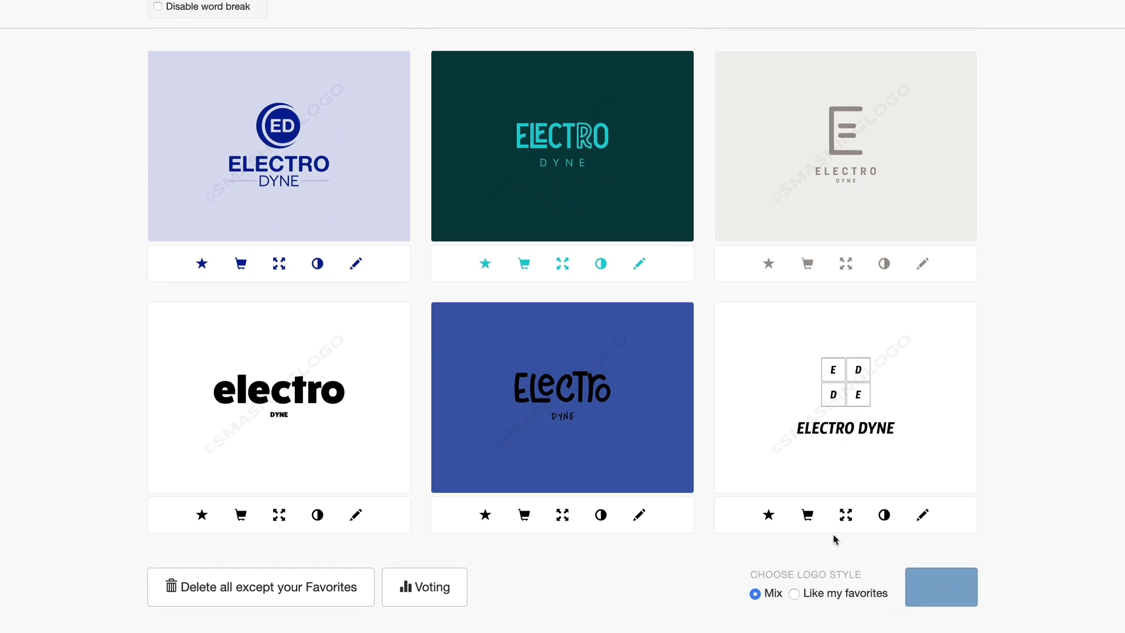
scroll(836, 535, "down", 5)
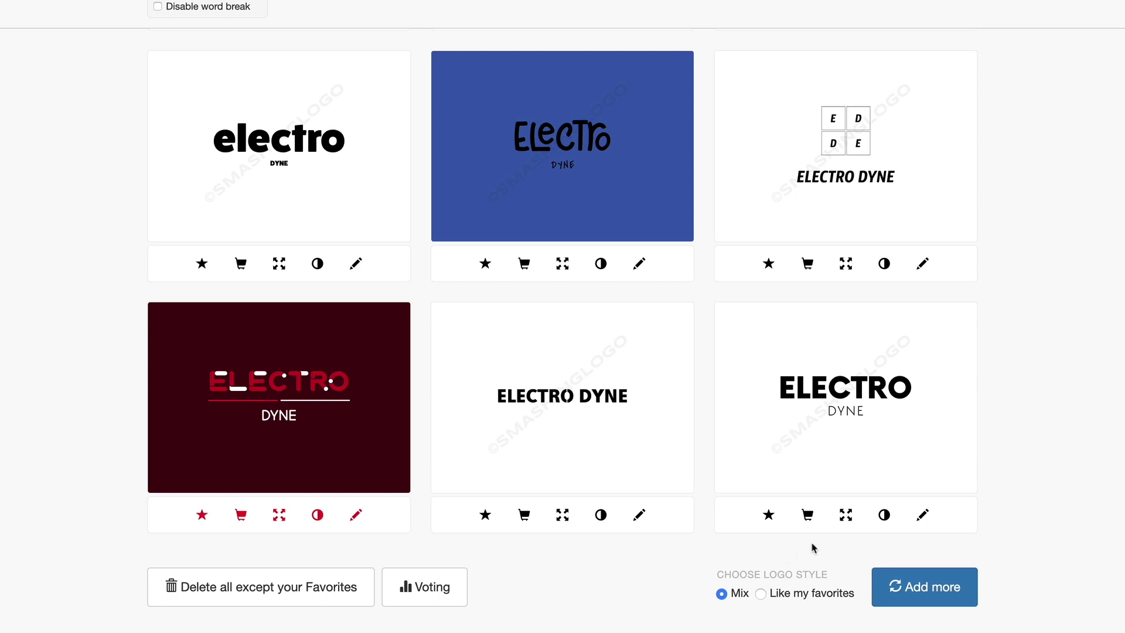
left_click(920, 590)
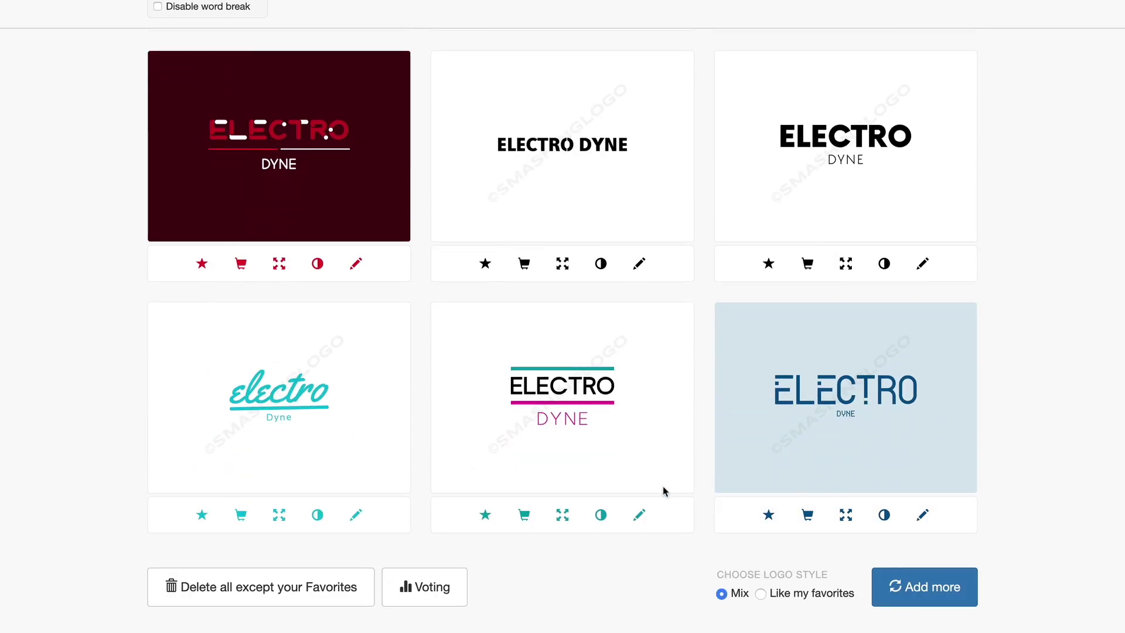
left_click(895, 591)
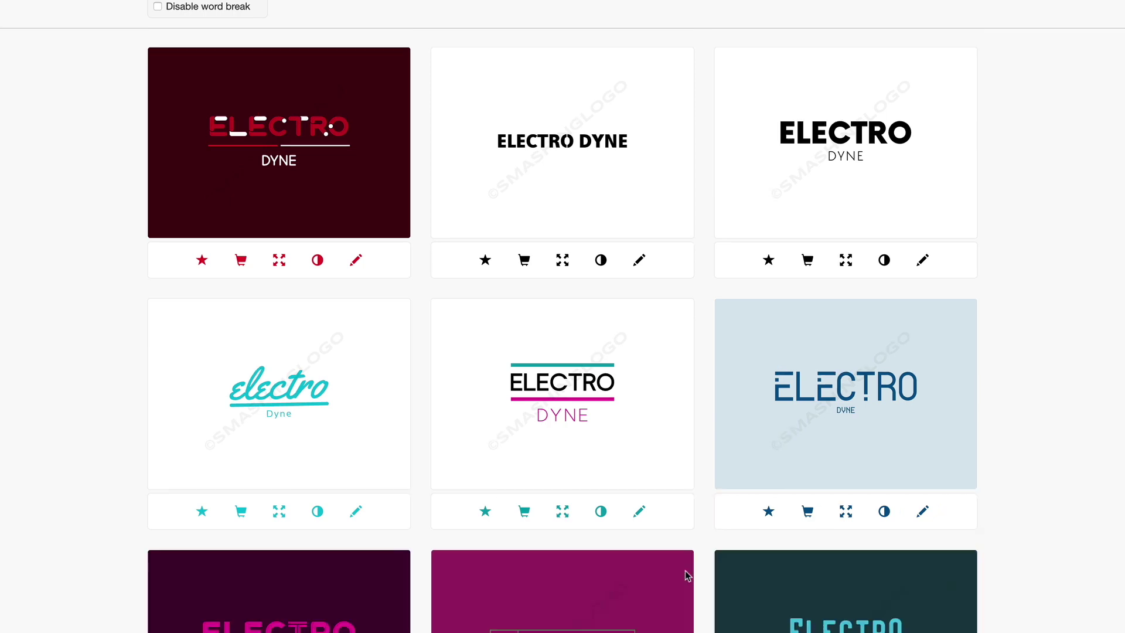
scroll(649, 575, "up", 15)
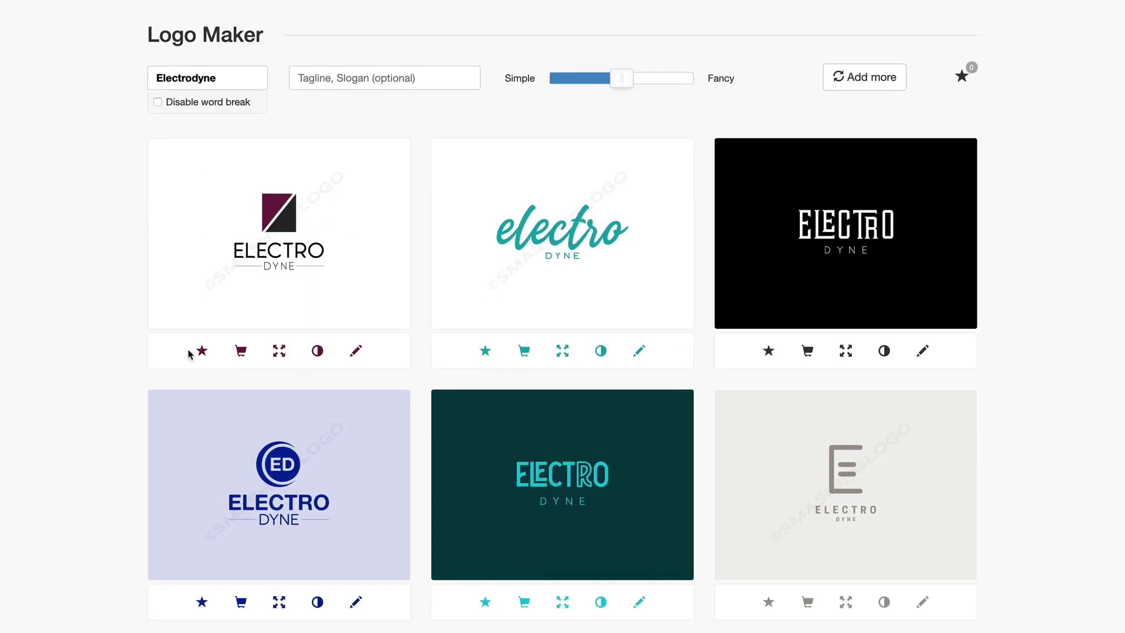
Favourite six logos: ELECTRO DYNE, teal script, white-on-black, blue ED circle, maroon ELECTRO, electro Dyne.
left_click(201, 350)
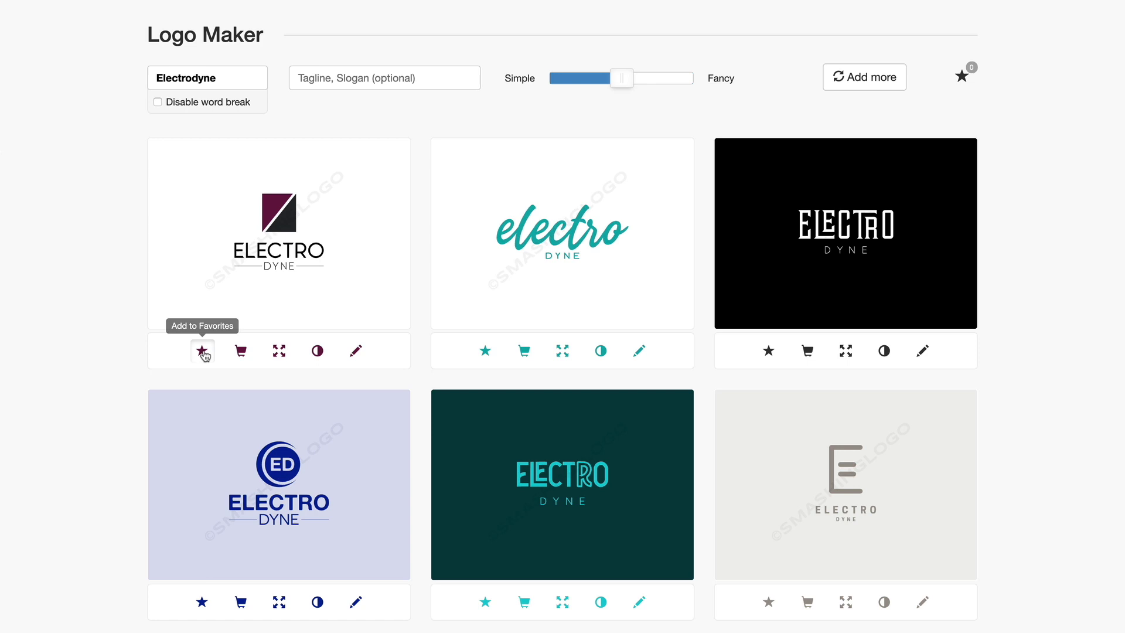
left_click(485, 350)
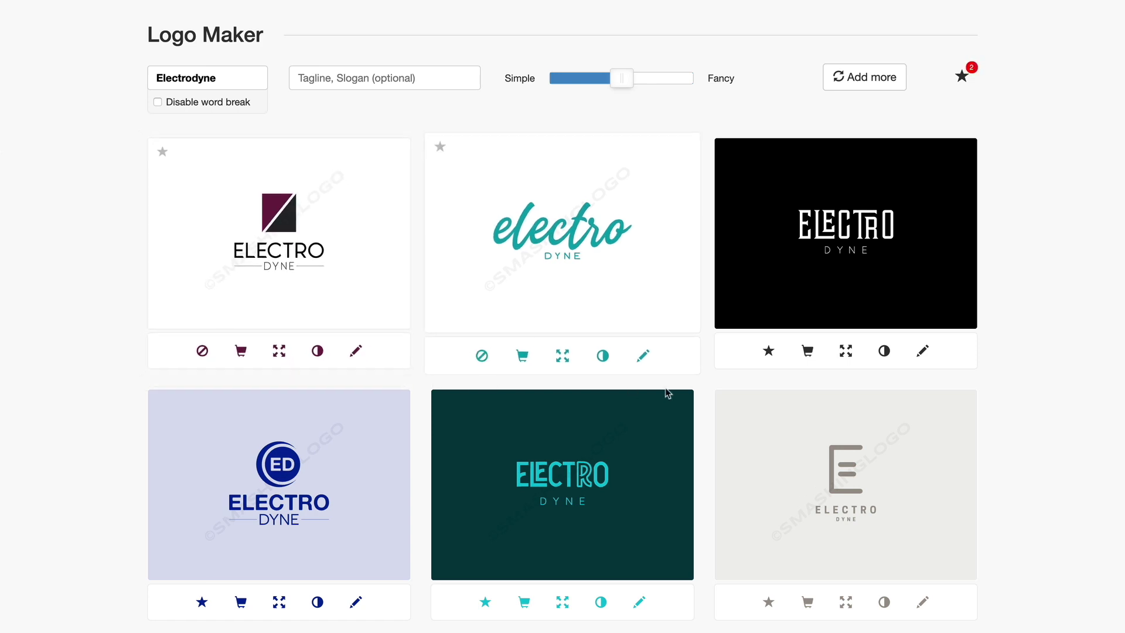
left_click(768, 351)
scroll(527, 498, "down", 3)
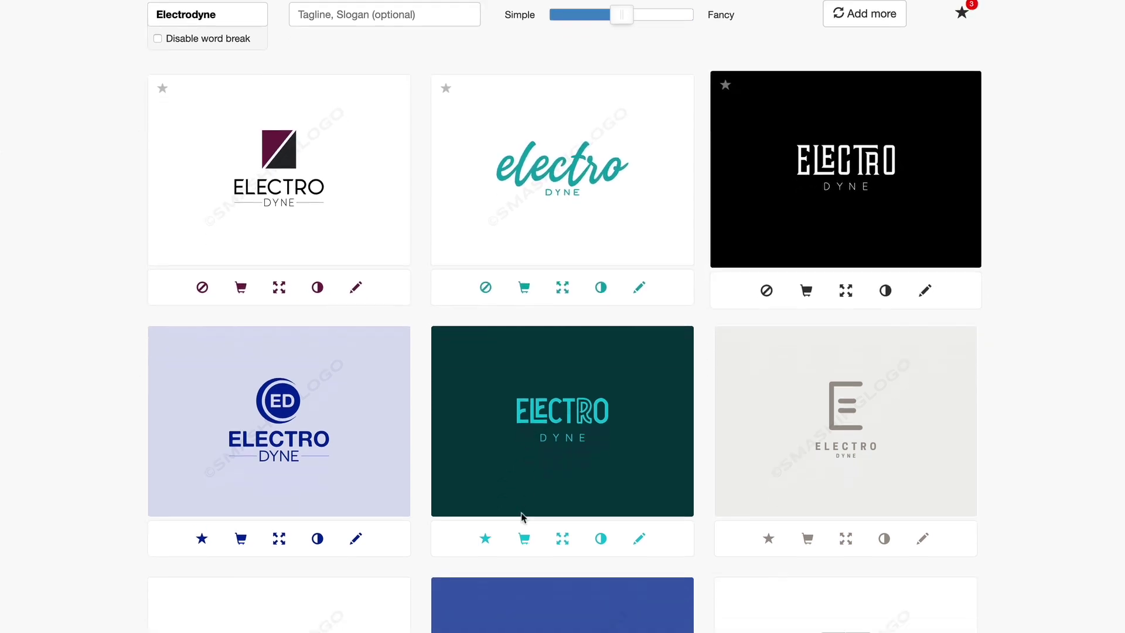
left_click(202, 417)
scroll(410, 515, "down", 5)
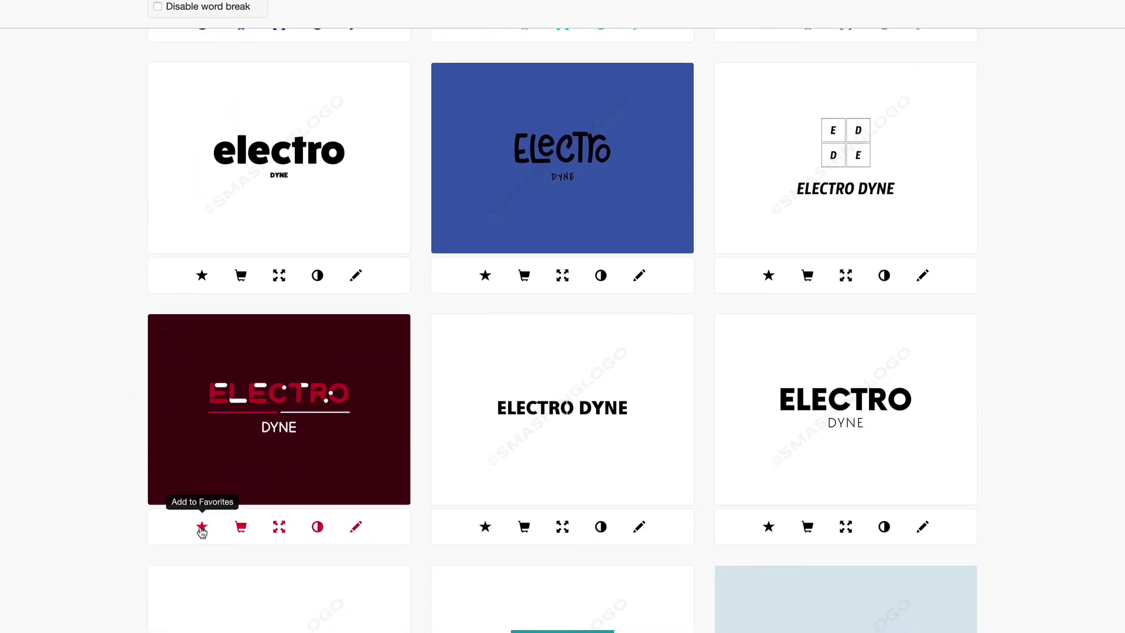
left_click(201, 527)
scroll(565, 545, "down", 4)
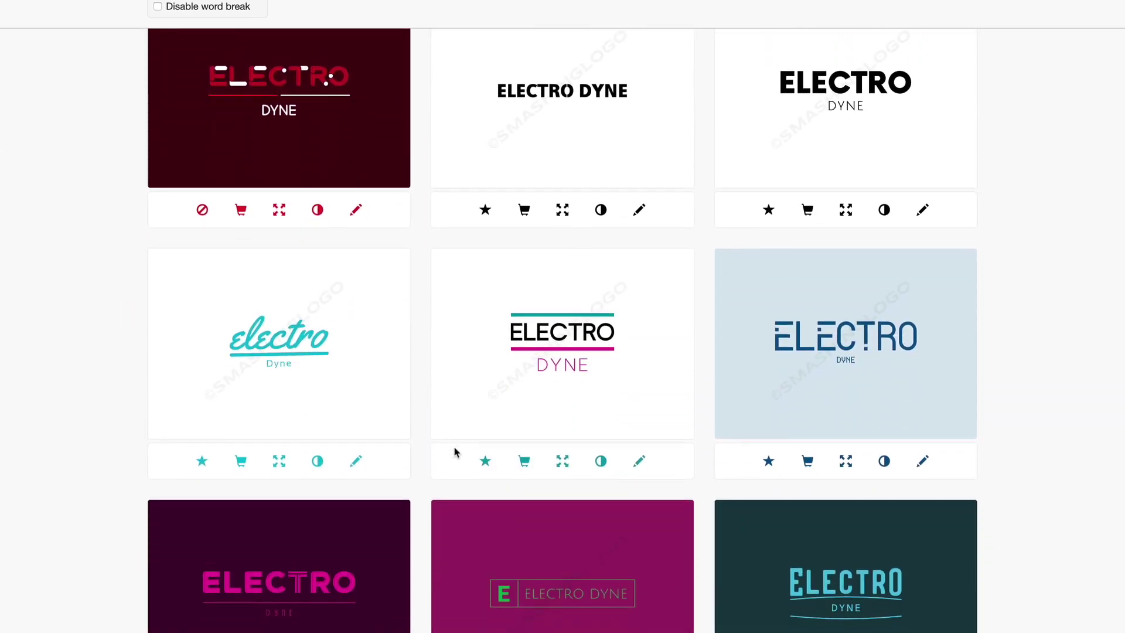
left_click(202, 459)
scroll(415, 475, "down", 3)
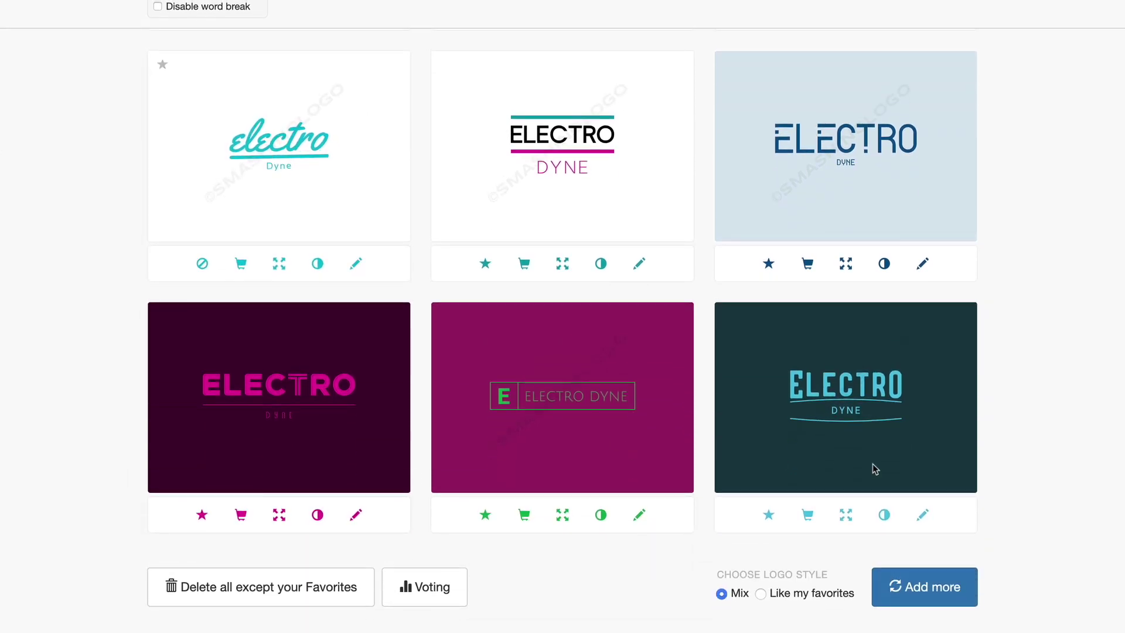
Load another row of designs and favourite the dark 3D E logo.
left_click(923, 587)
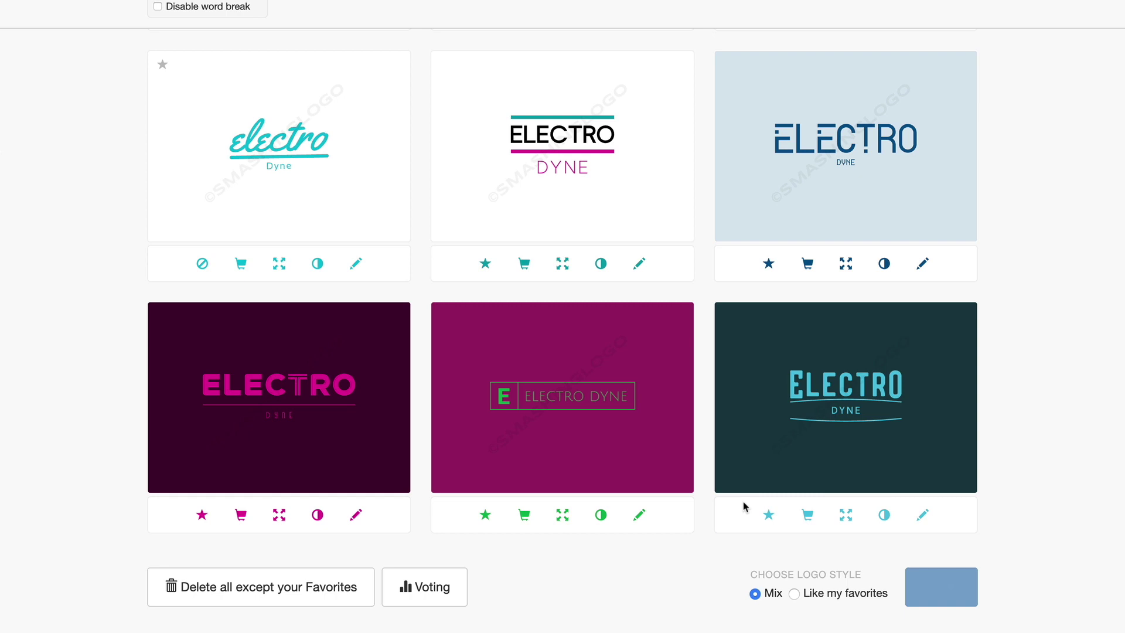
scroll(755, 509, "down", 4)
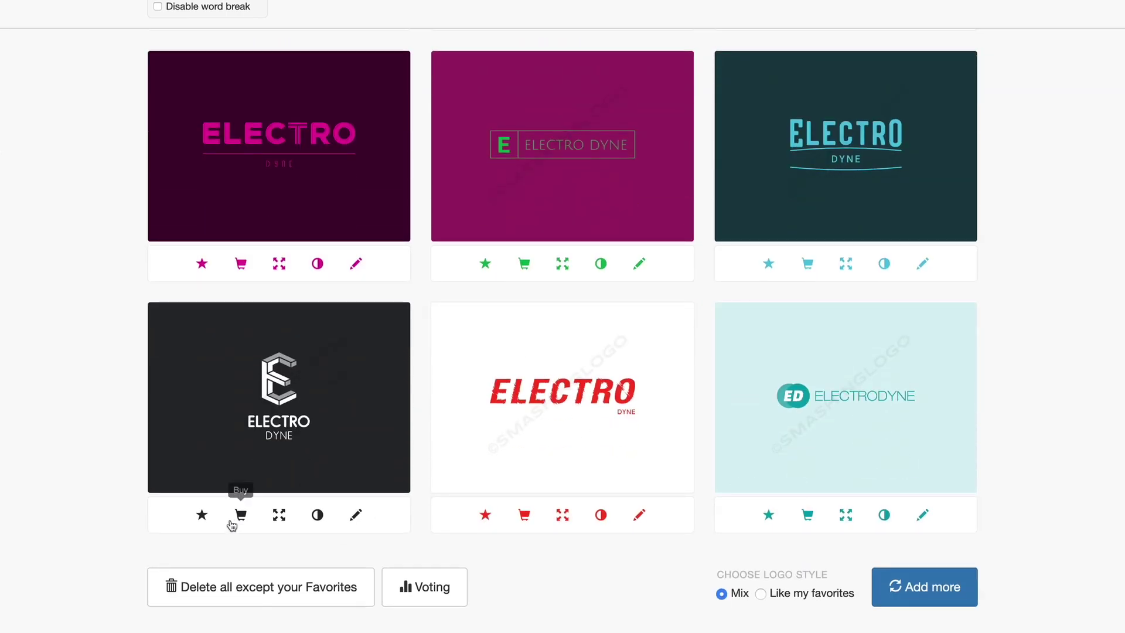
left_click(202, 515)
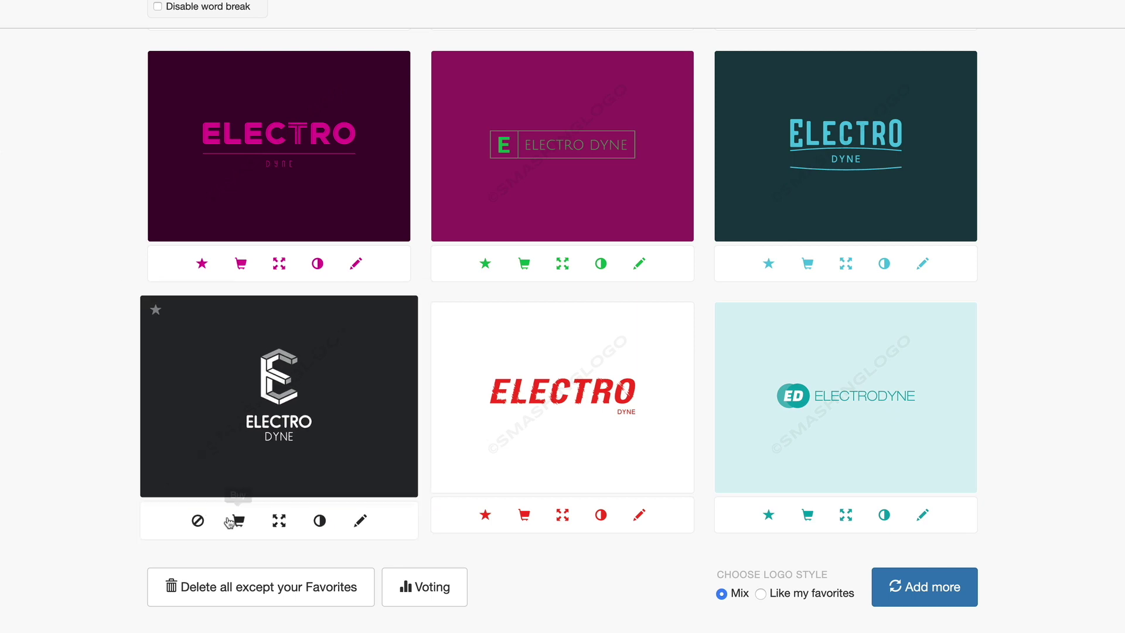
left_click(279, 516)
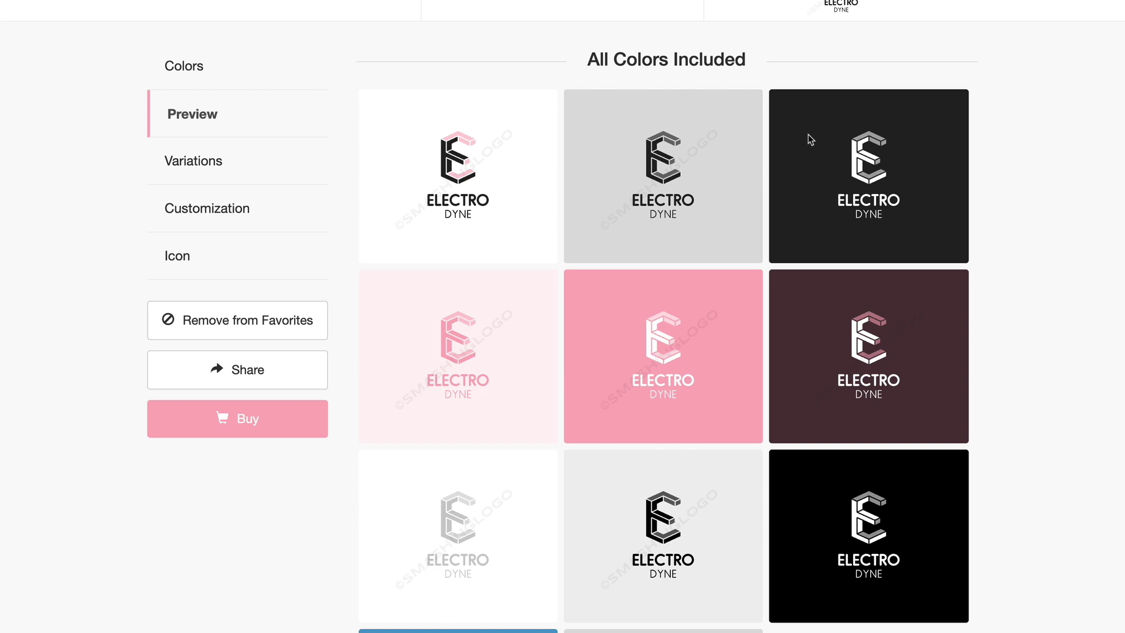
scroll(740, 266, "down", 5)
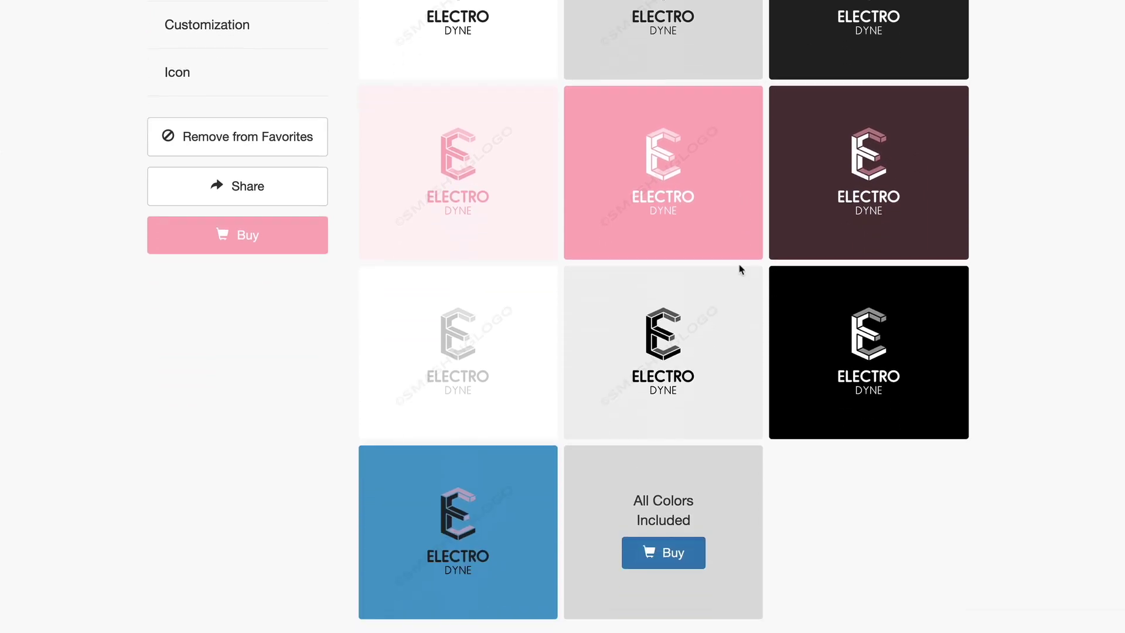
scroll(740, 269, "down", 8)
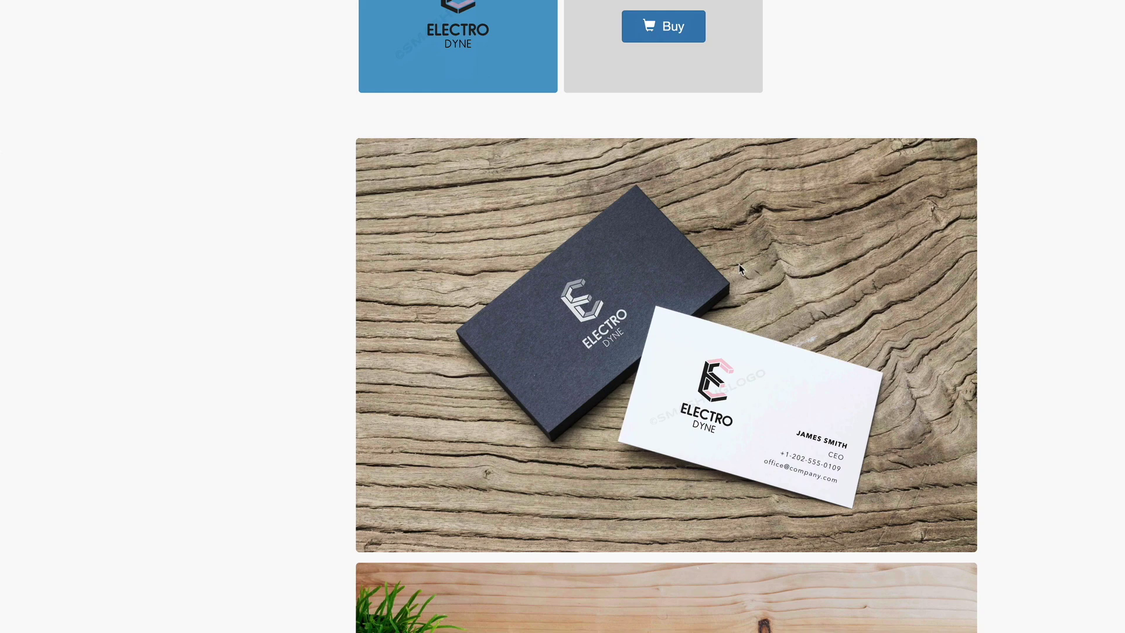
scroll(628, 298, "down", 4)
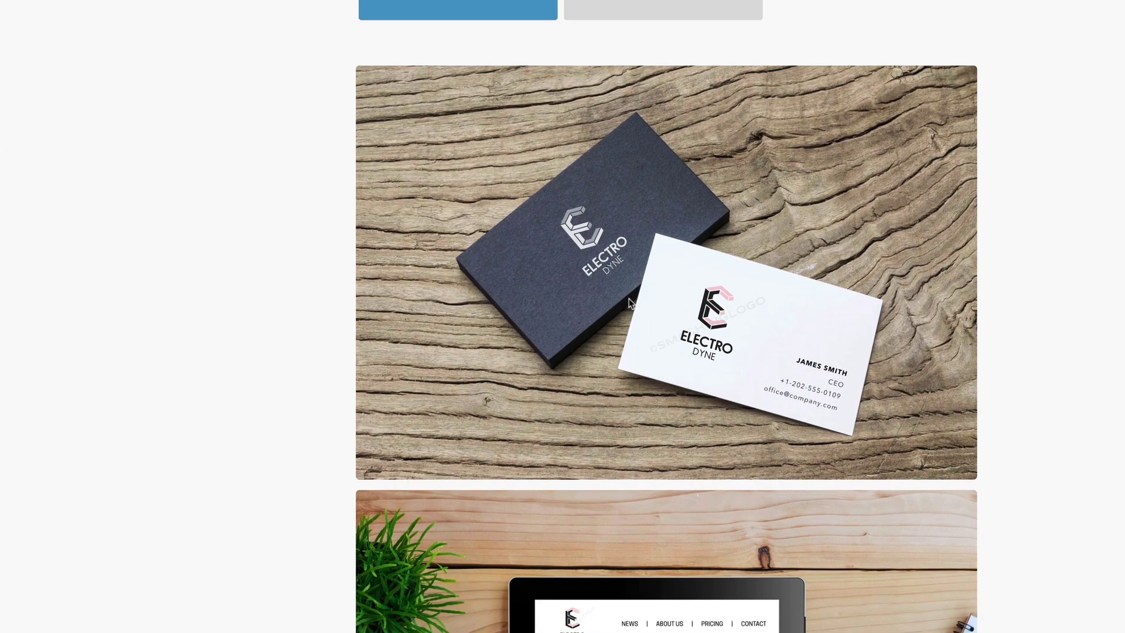
scroll(629, 301, "down", 11)
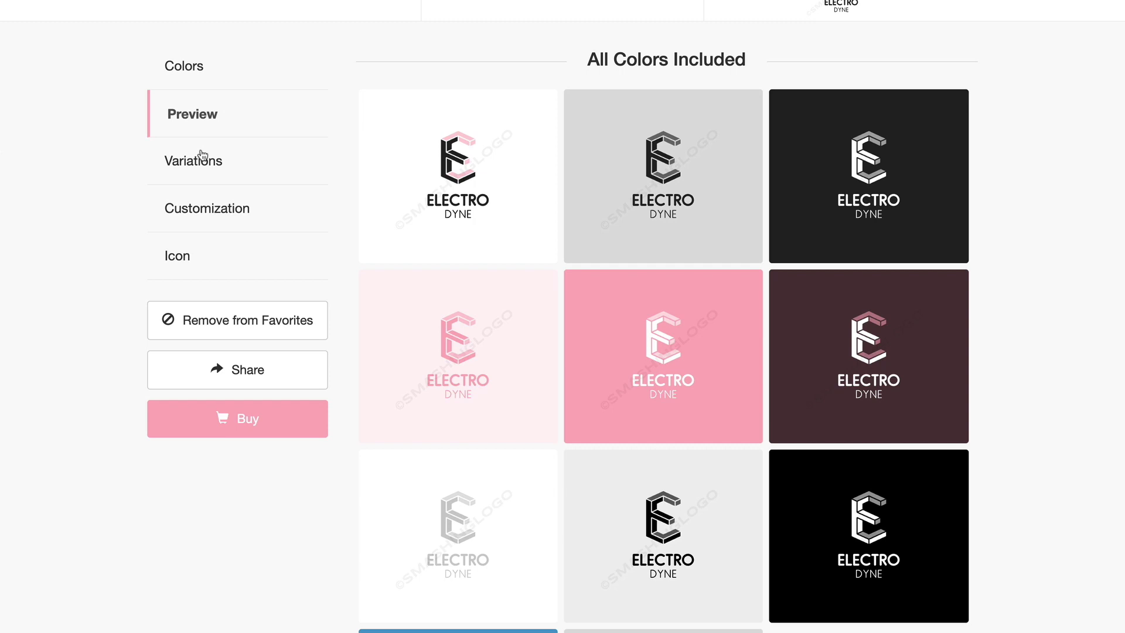
Favourite three 3D E logo variations: one horizontal and two stacked with different fonts.
left_click(212, 168)
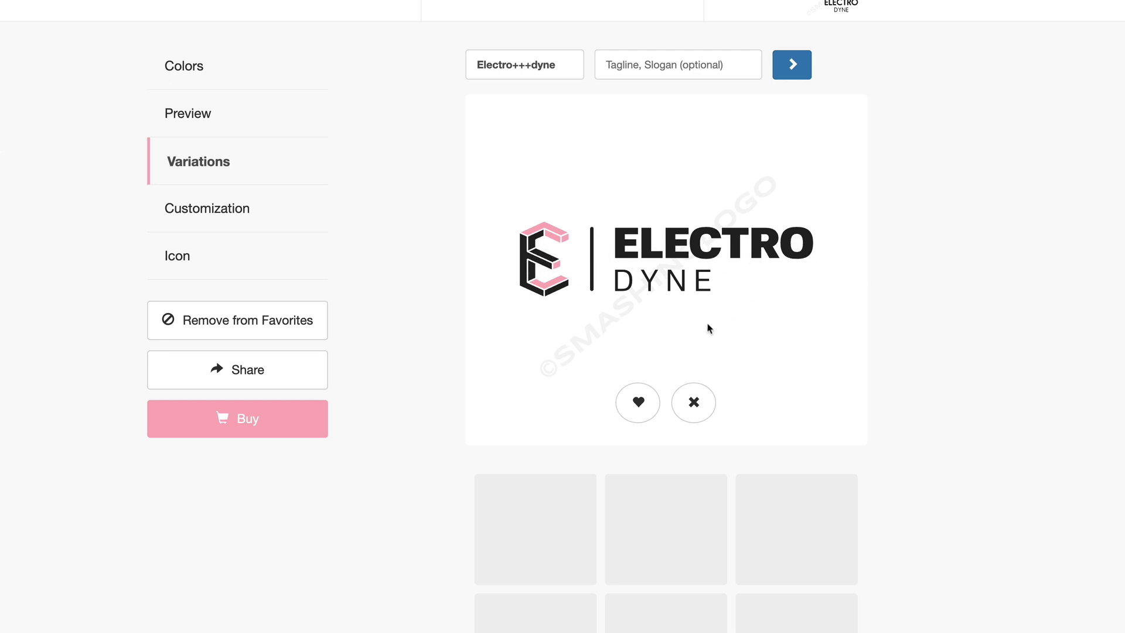
left_click(641, 408)
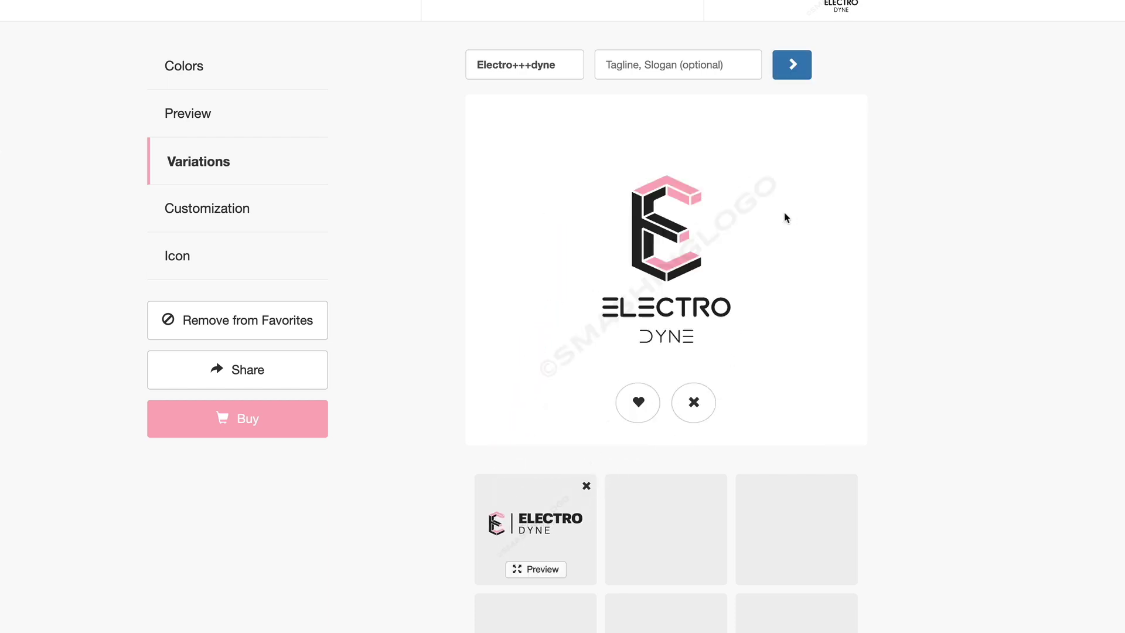
left_click(642, 403)
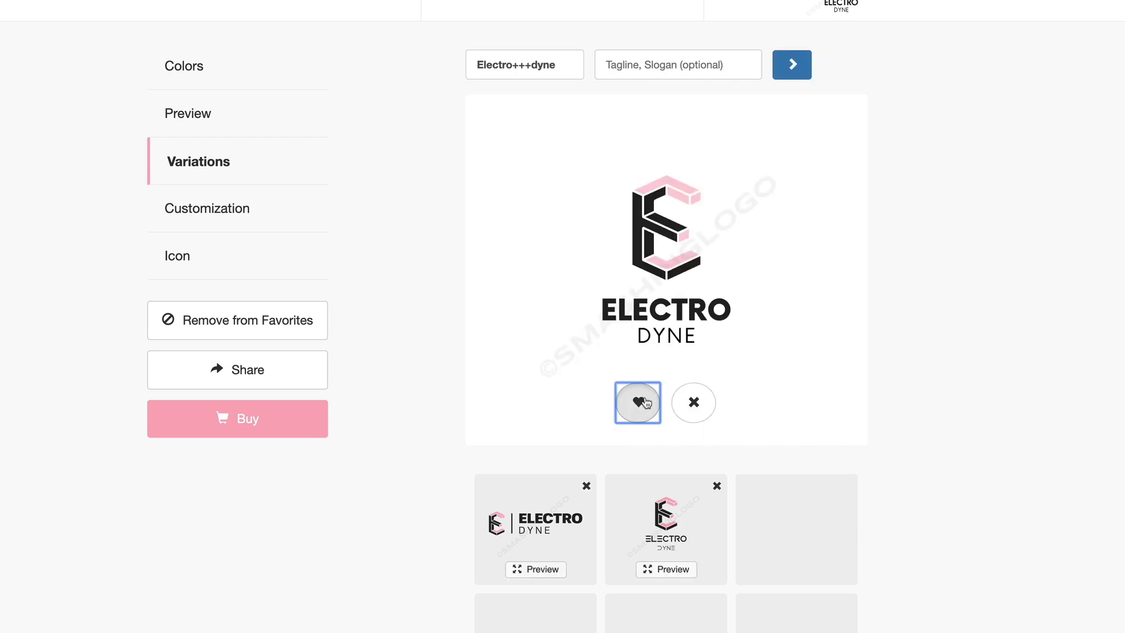
left_click(645, 402)
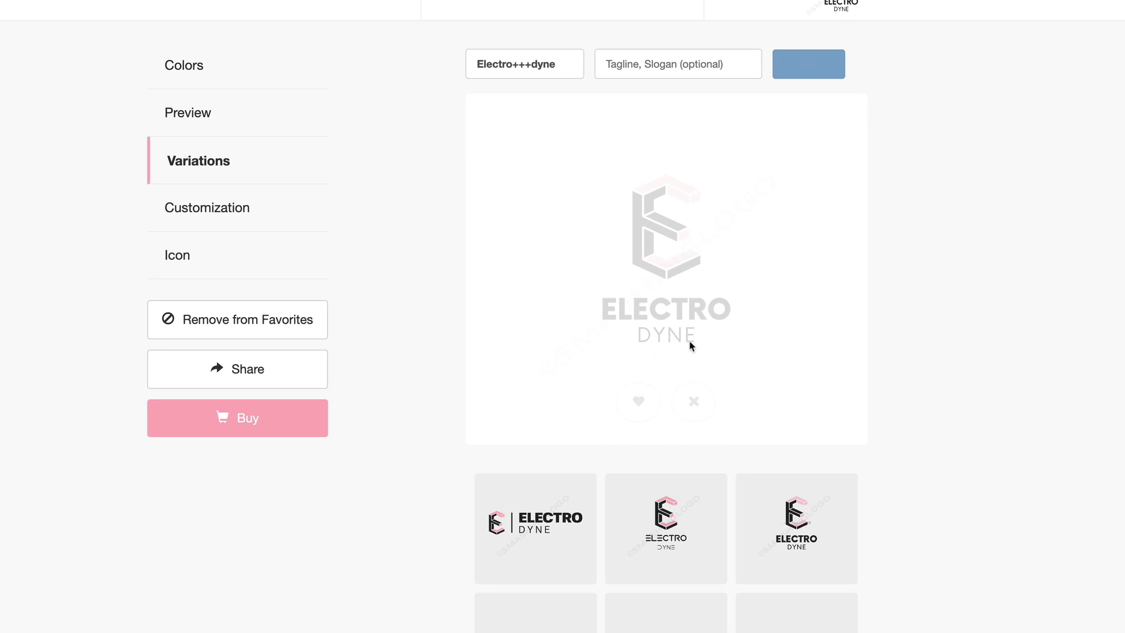
Regenerate variations with tagline 'Incorporating Evil Since 1928' and favourite the horizontal one showing it.
left_click(670, 64)
type("In")
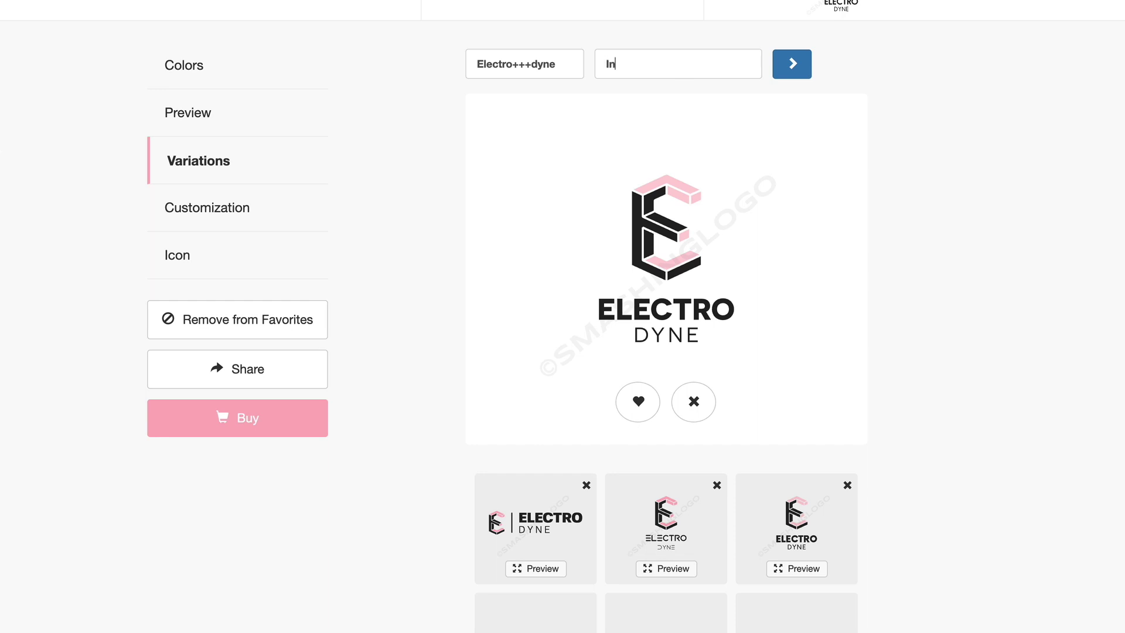
type("corporating Evil Since")
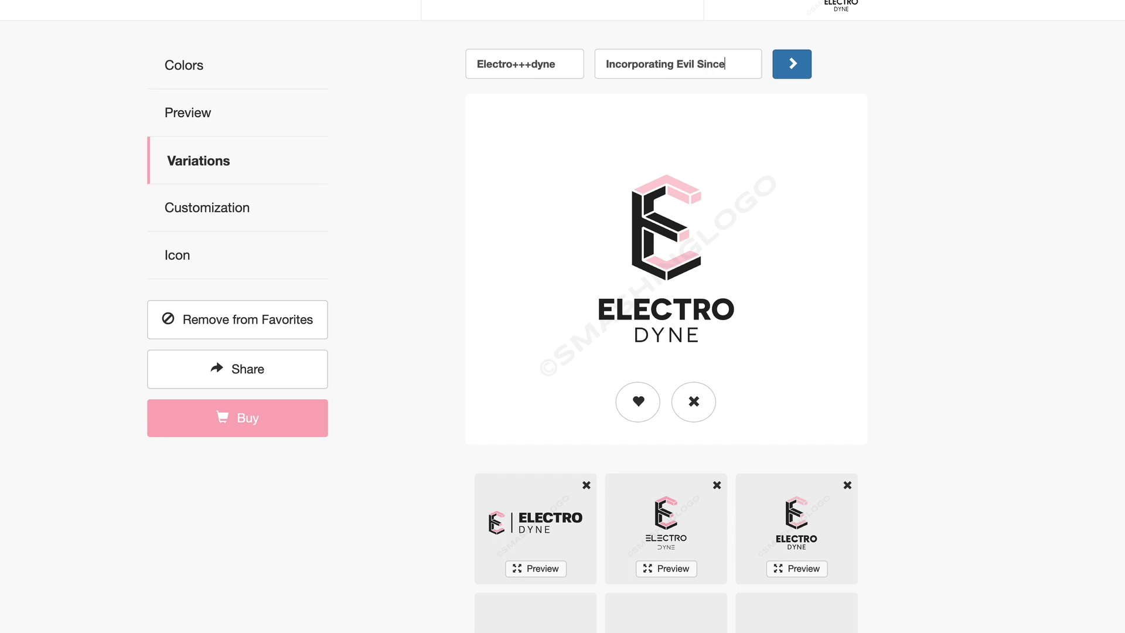
type(" 1928")
left_click(801, 69)
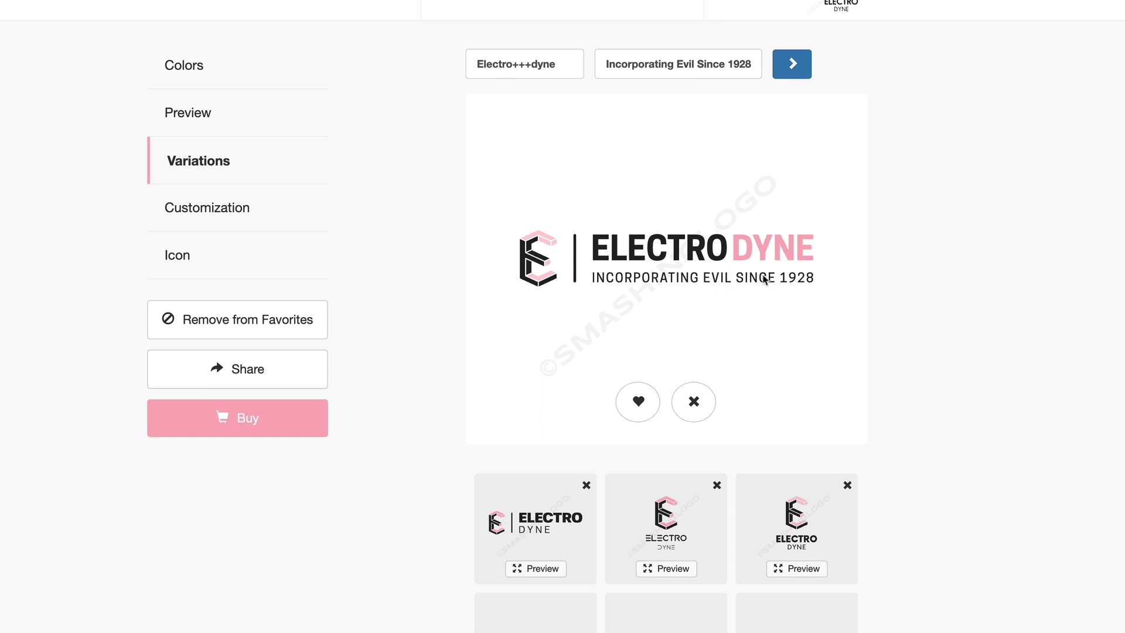
left_click(641, 401)
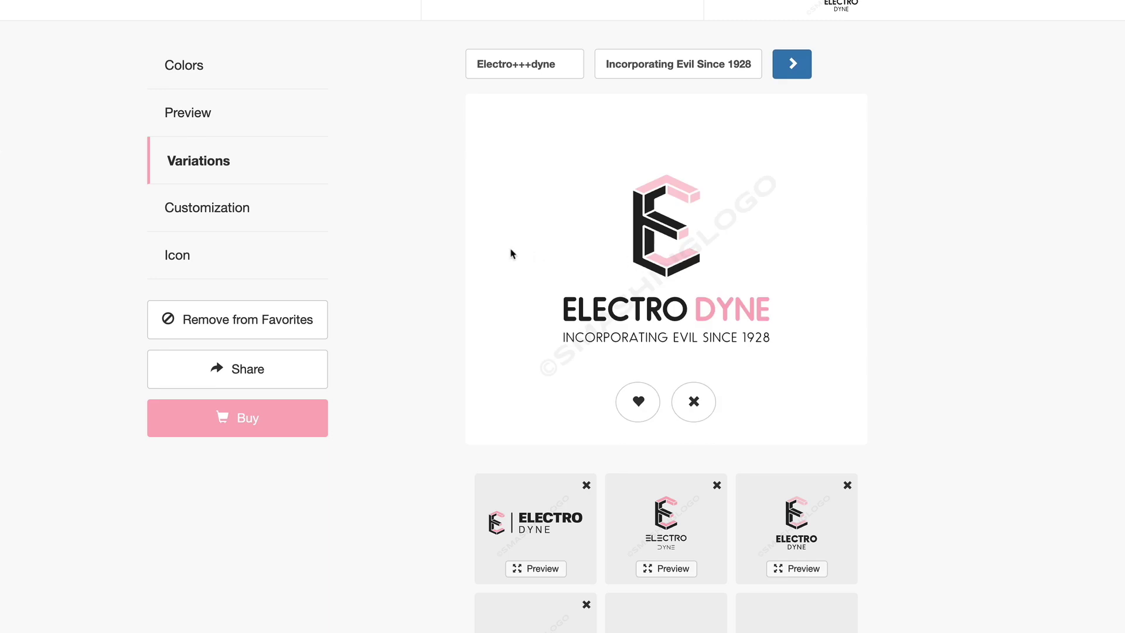
Browse the Customization request form and the personalized Icon add-on examples.
left_click(221, 215)
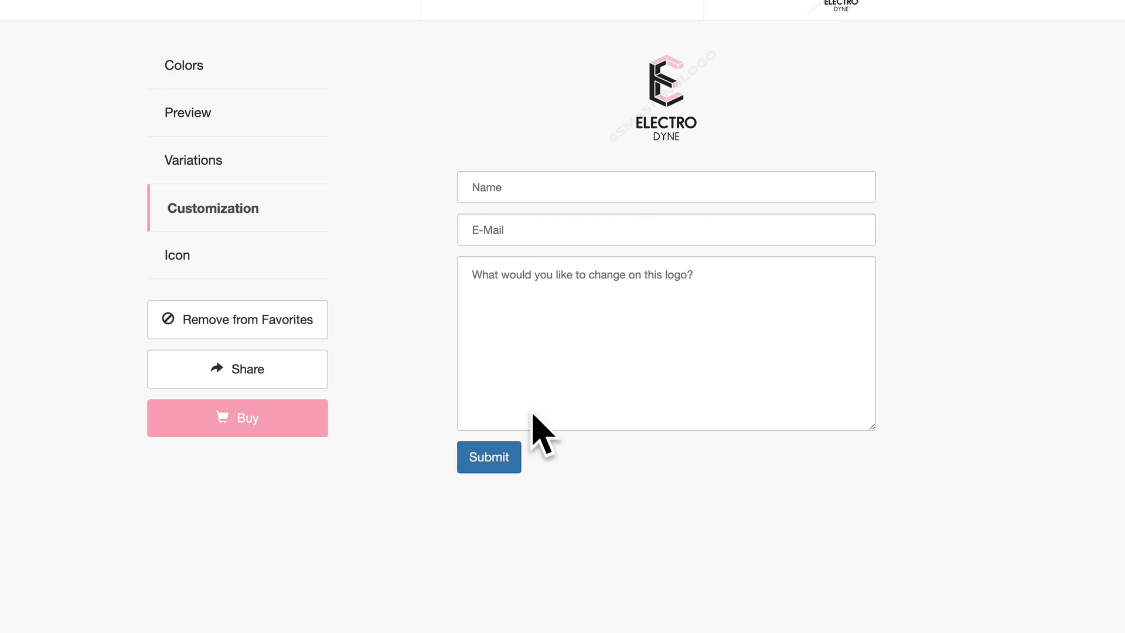
left_click(179, 261)
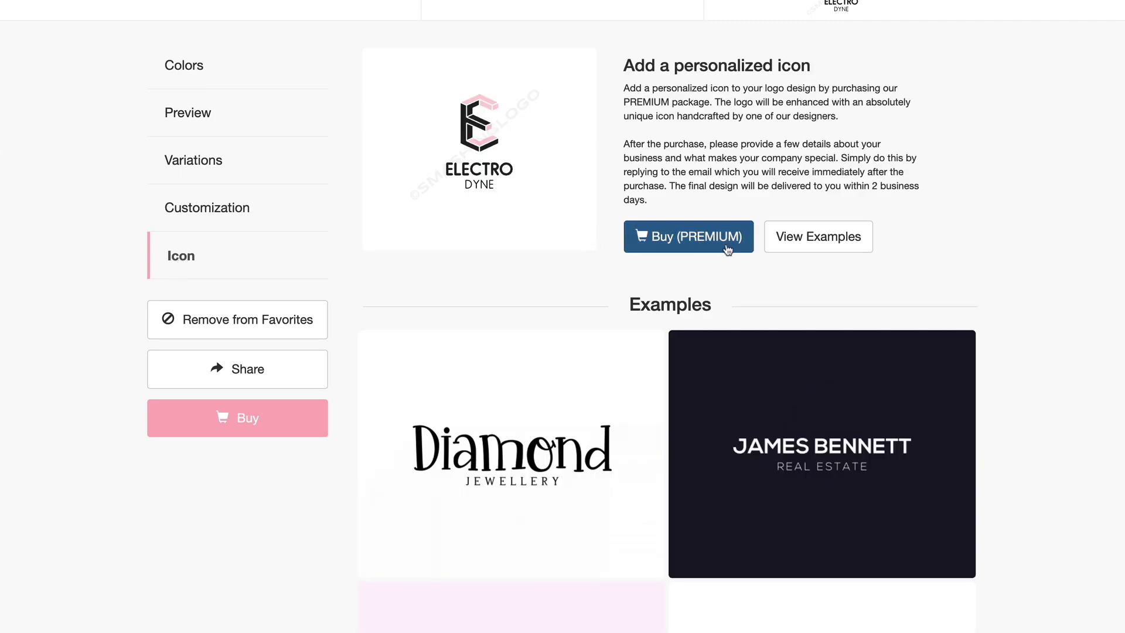
left_click(813, 241)
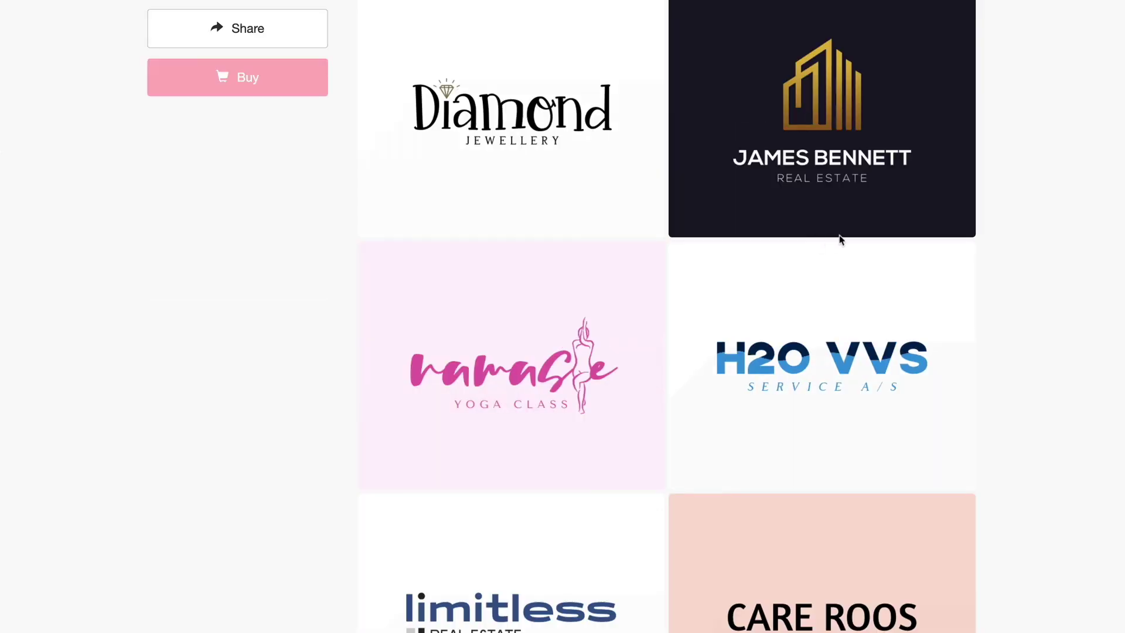
scroll(836, 322, "down", 5)
scroll(834, 323, "up", 10)
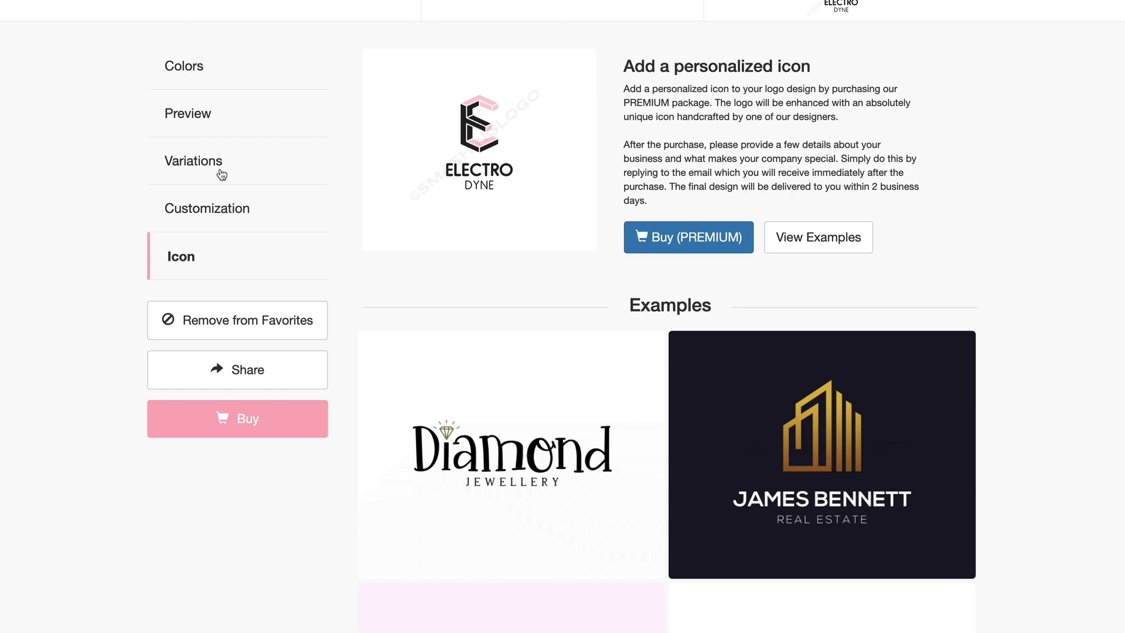
Return through Variations to the logo's Preview and scroll its colour versions.
left_click(199, 162)
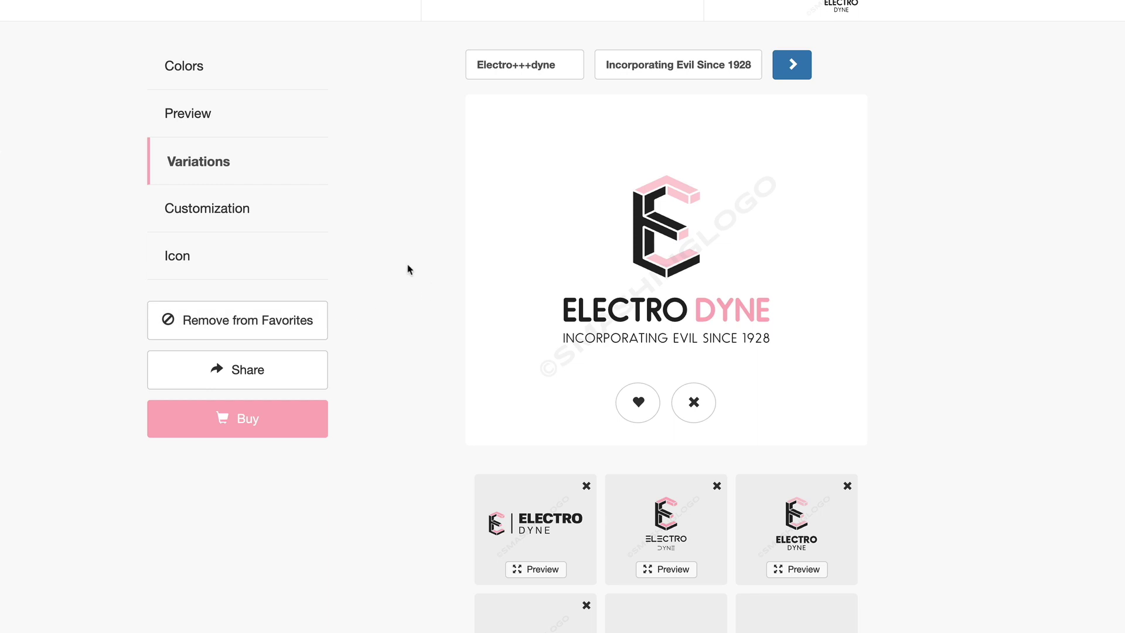
left_click(218, 124)
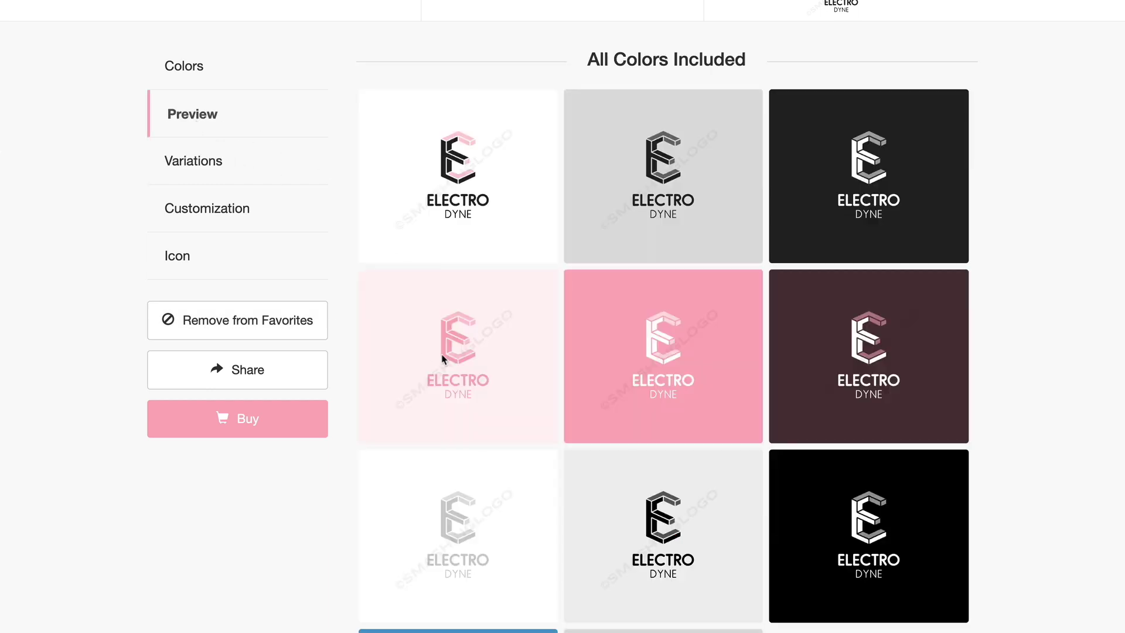
scroll(444, 357, "down", 5)
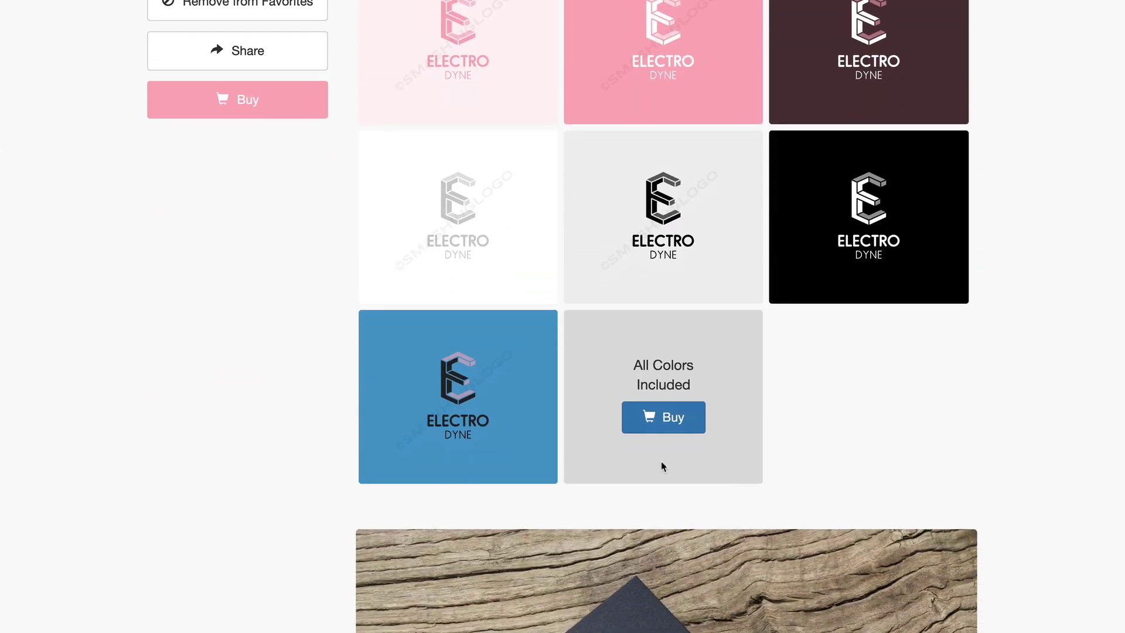
Buy from the All Colors Included tile to show Lite $45, Business $65 and Premium $120 packages.
left_click(672, 420)
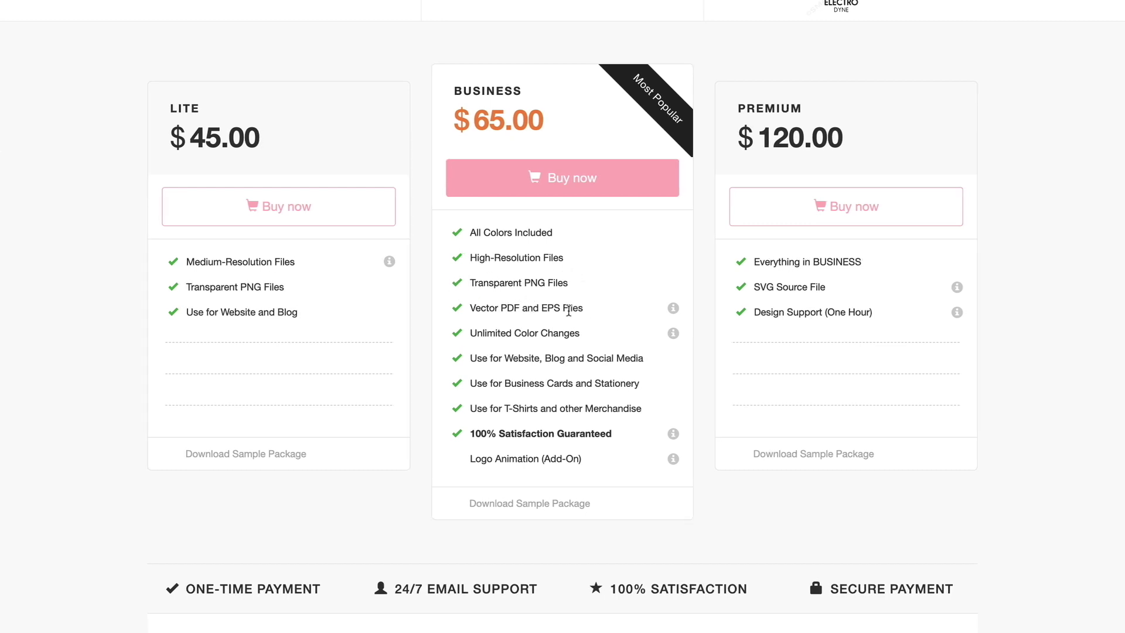
scroll(566, 311, "down", 1)
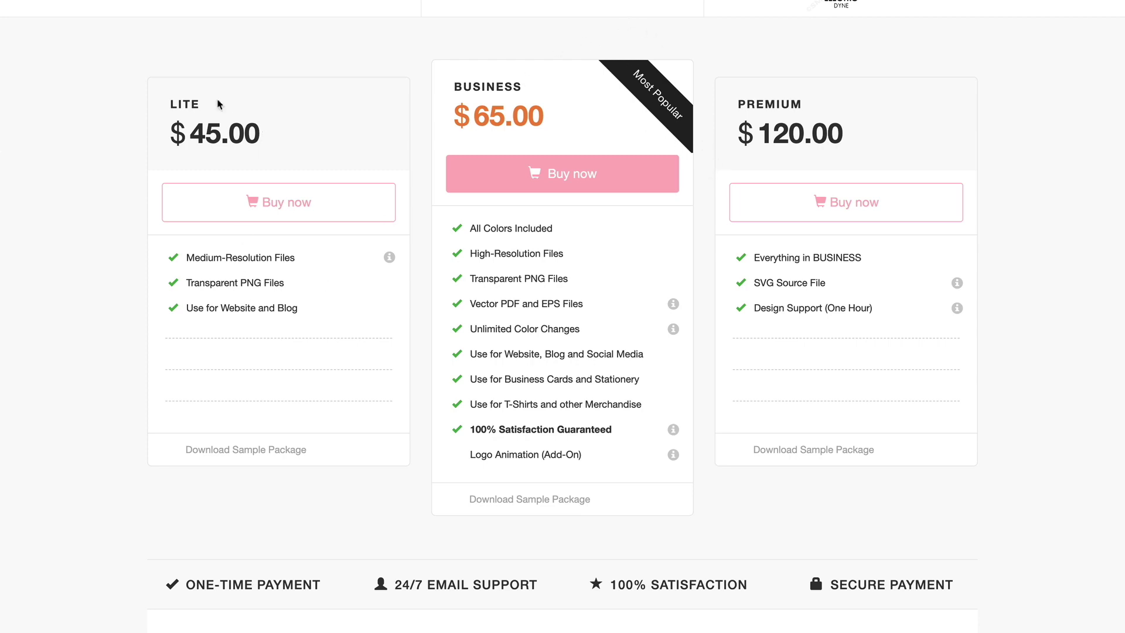
scroll(241, 100, "down", 2)
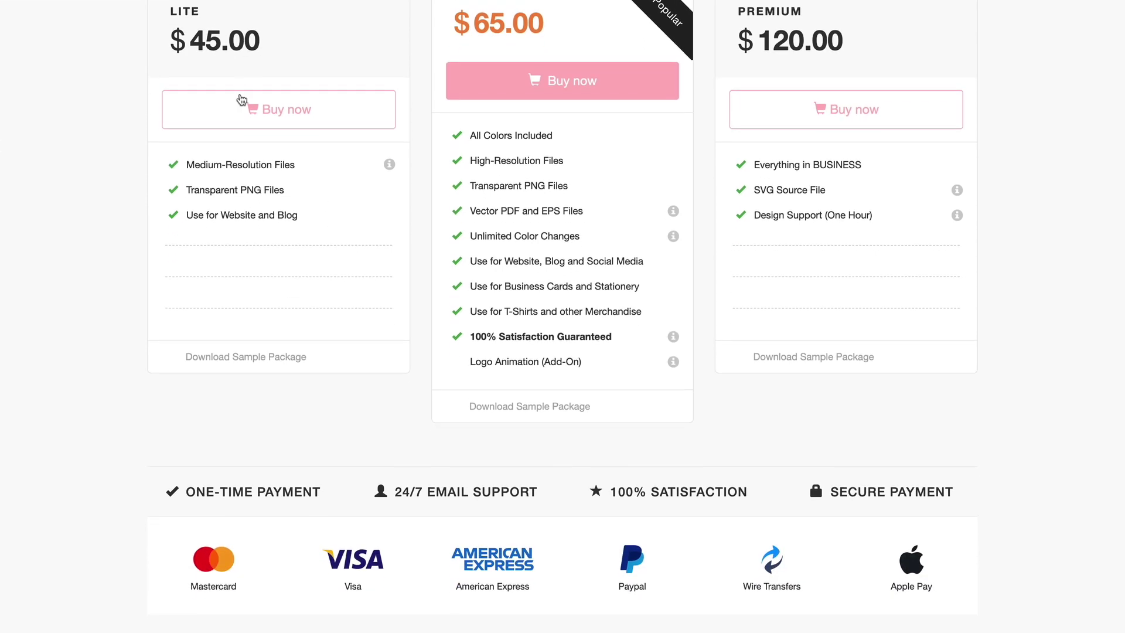
scroll(241, 100, "up", 2)
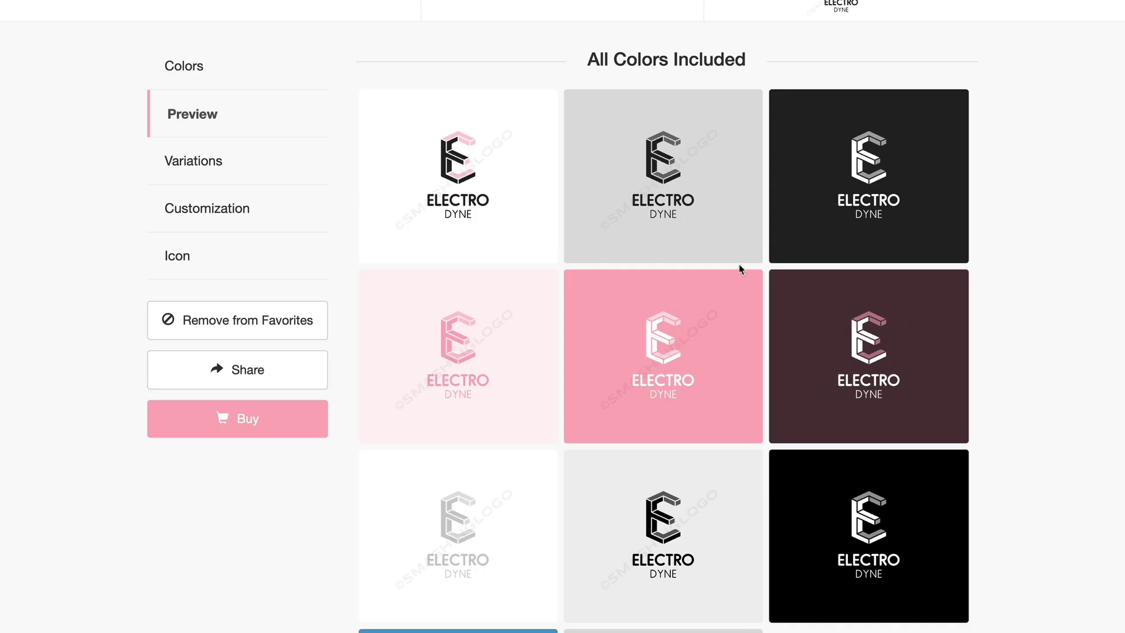
Scroll the Preview page past the colour grid toward the business-card and tablet mockups.
scroll(738, 269, "down", 4)
scroll(740, 269, "down", 8)
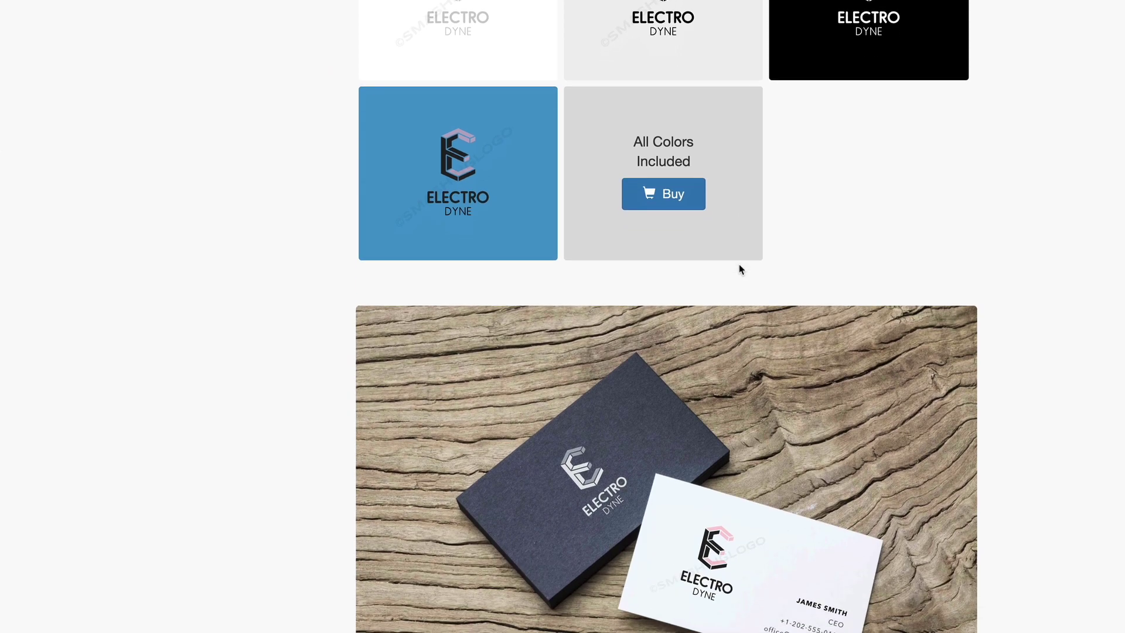